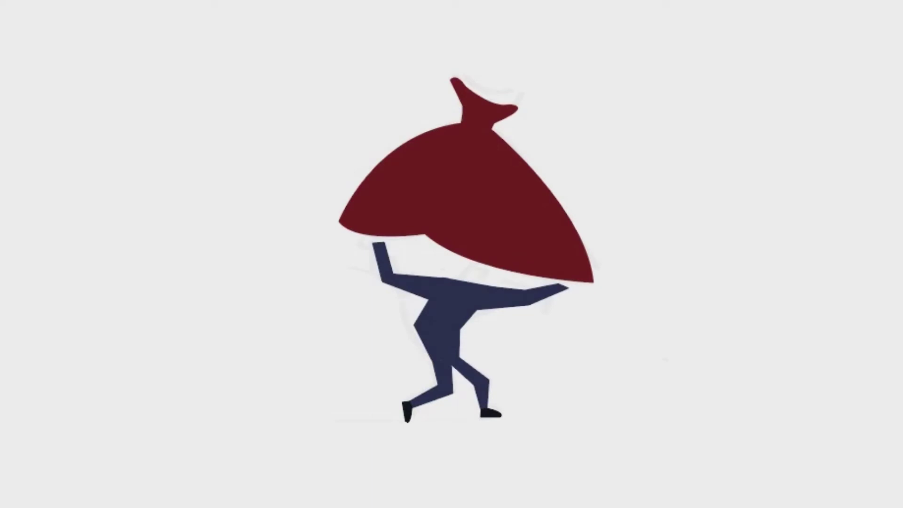
- Curve the tan right hand's outline, then outline a second hand at the left arm tip
drag(559, 284, 581, 282)
click(362, 234)
click(365, 241)
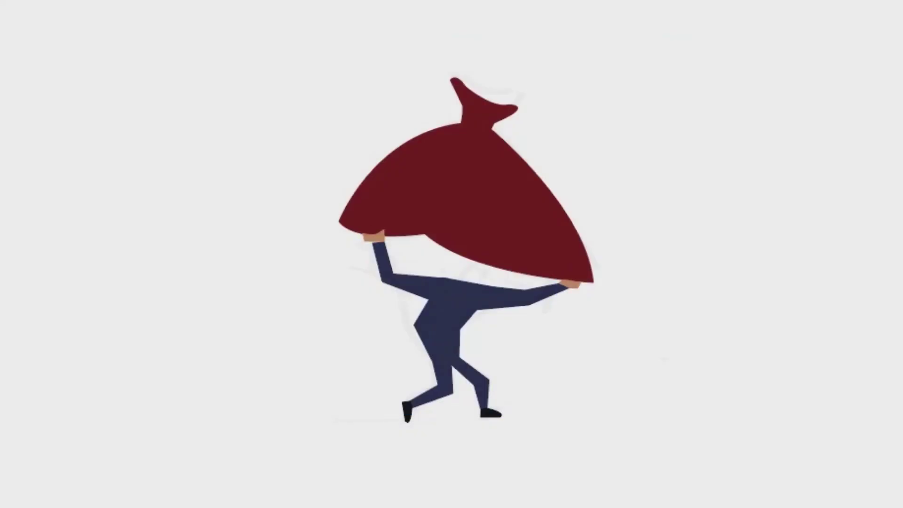